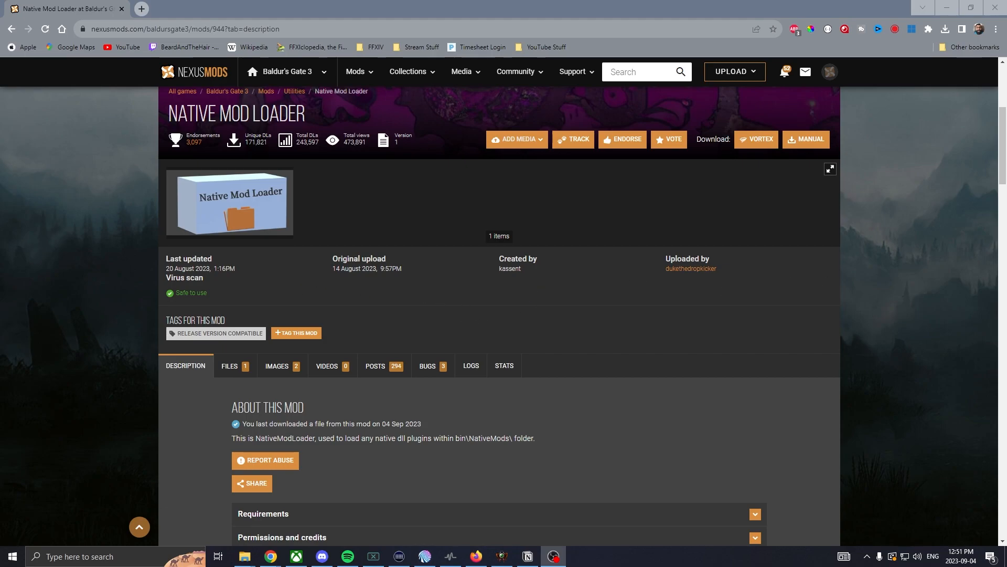
- Open the bin folder in the downloaded Native Mod Loader files and check the two DLL files inside
{"action": "left_click_drag", "start_coordinate": [1, 255], "coordinate": [378, 122]}
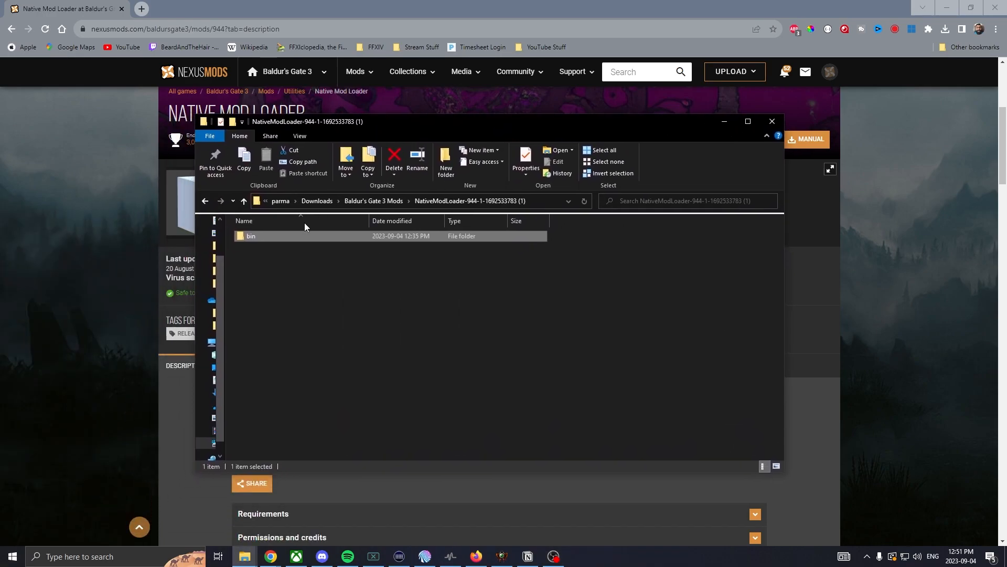
{"action": "double_click", "coordinate": [269, 240]}
{"action": "left_click_drag", "start_coordinate": [282, 266], "coordinate": [267, 235]}
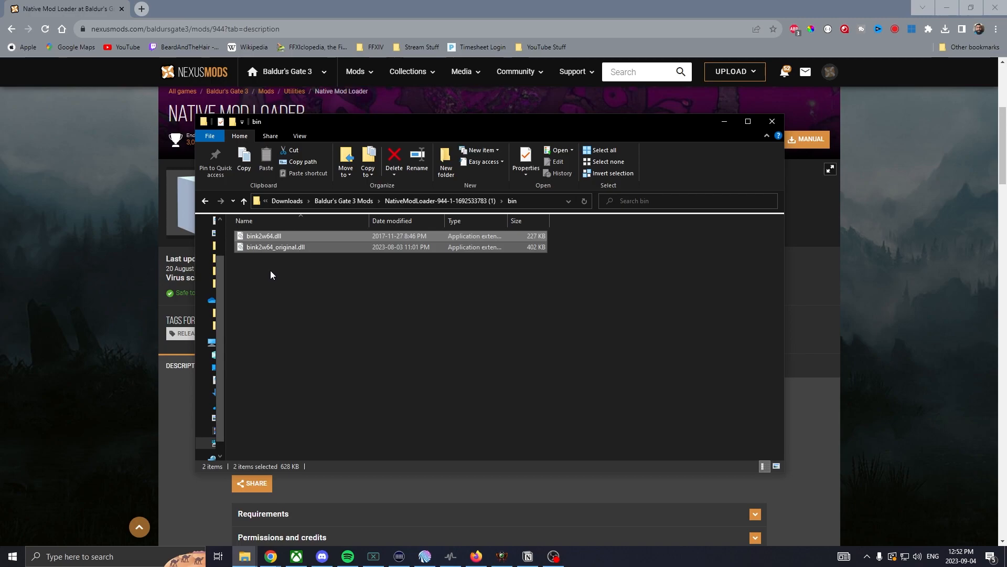
{"action": "left_click", "coordinate": [270, 270]}
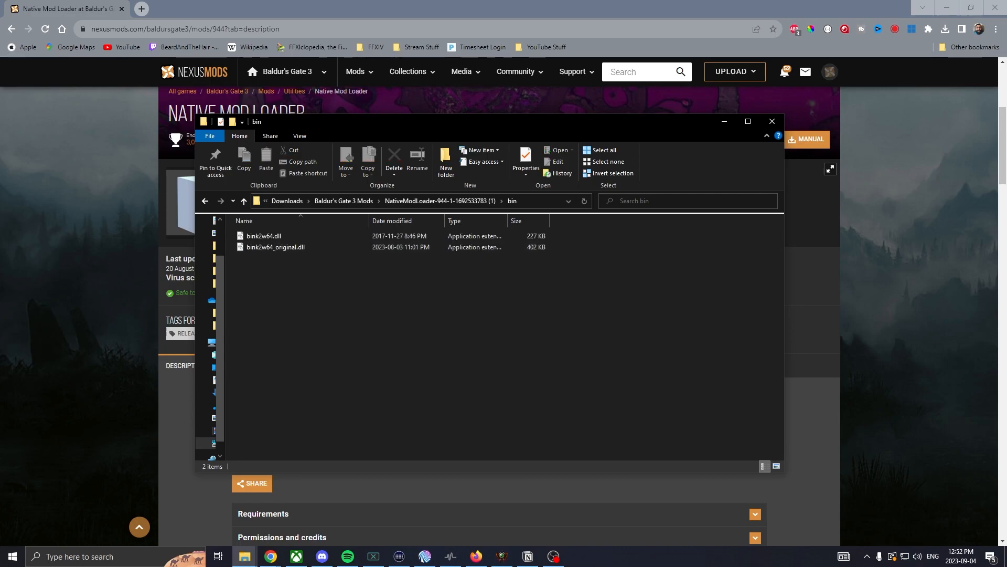
- Examine the game's Steam bin folder for the NativeMods subfolder and the bink2w64.dll and bink2w64_original.dll files
{"action": "left_click_drag", "start_coordinate": [0, 223], "coordinate": [464, 180]}
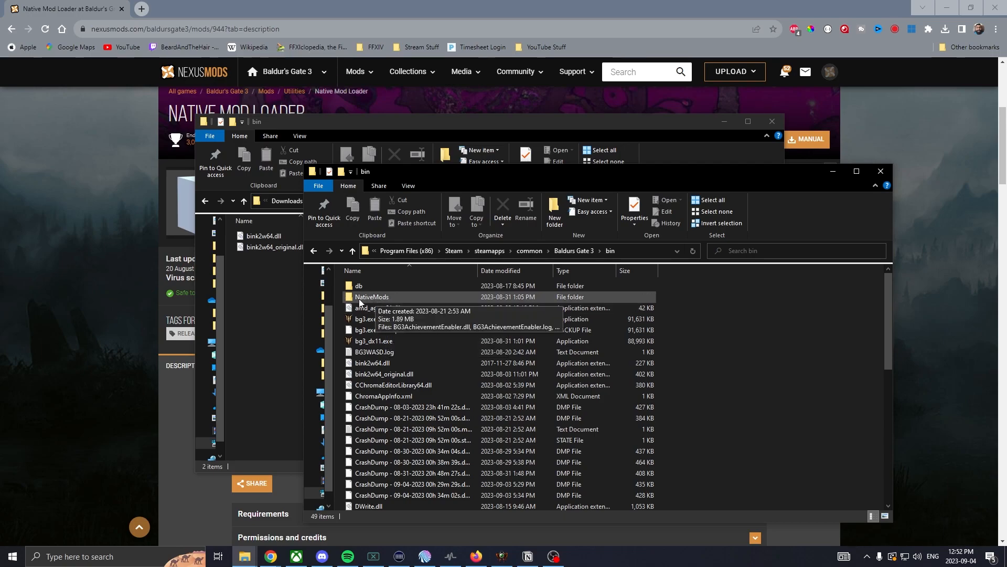
{"action": "double_click", "coordinate": [388, 298]}
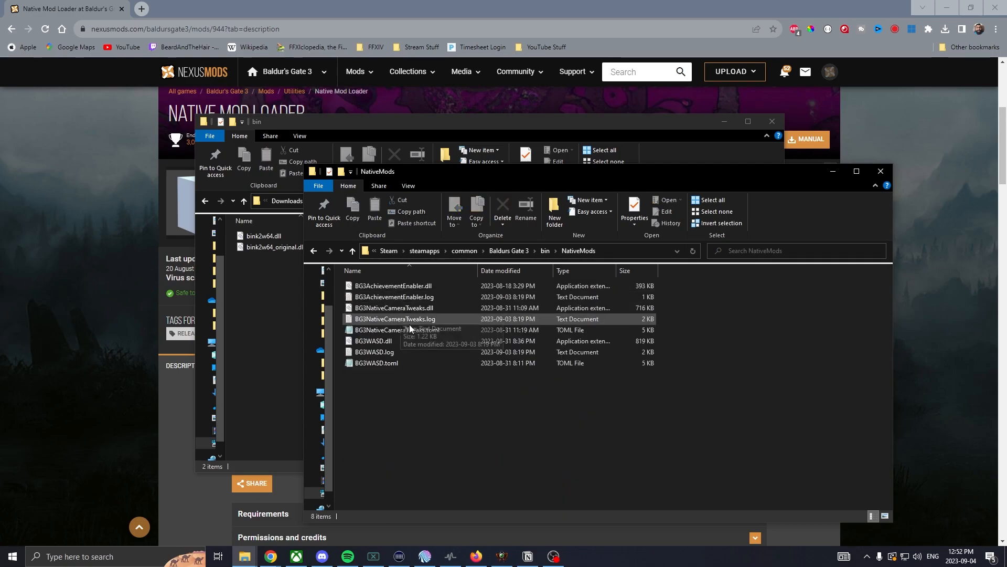
{"action": "left_click", "coordinate": [356, 253]}
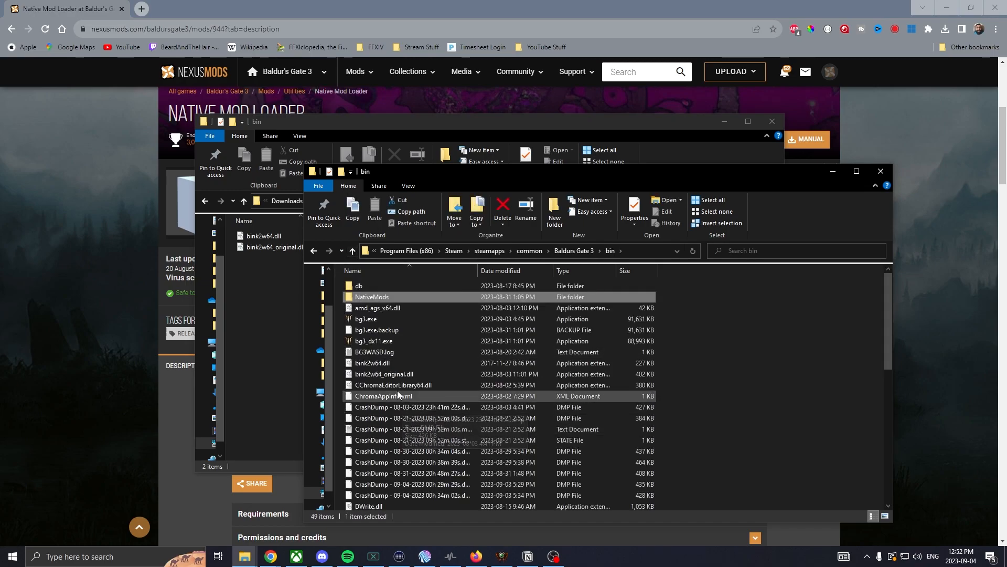
{"action": "left_click", "coordinate": [382, 367]}
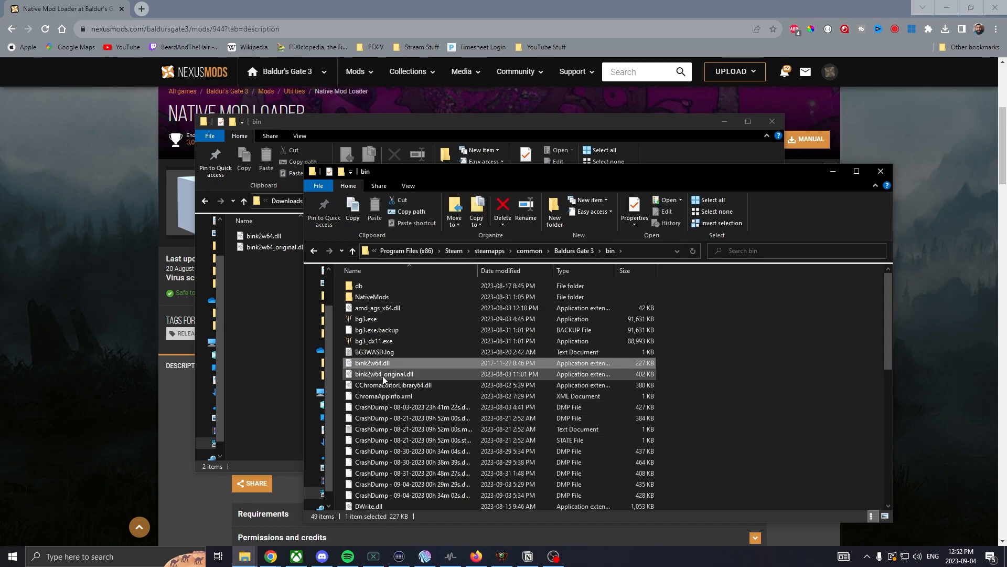
{"action": "left_click", "coordinate": [384, 376]}
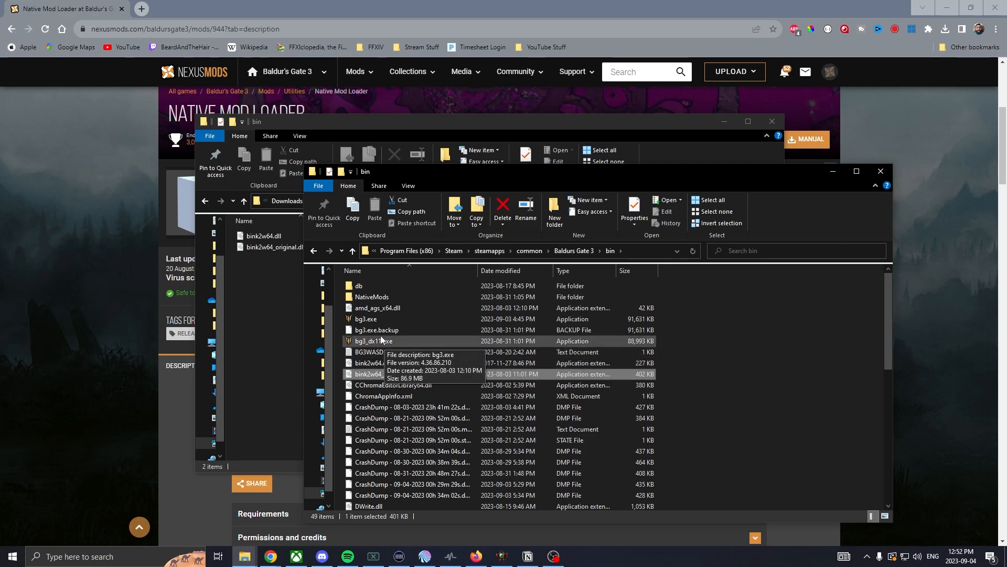
- Move the BG3NativeCameraTweaks .dll and .toml files from the Native Camera Tweaks download into the game's NativeMods folder, replacing the existing files
{"action": "double_click", "coordinate": [365, 297]}
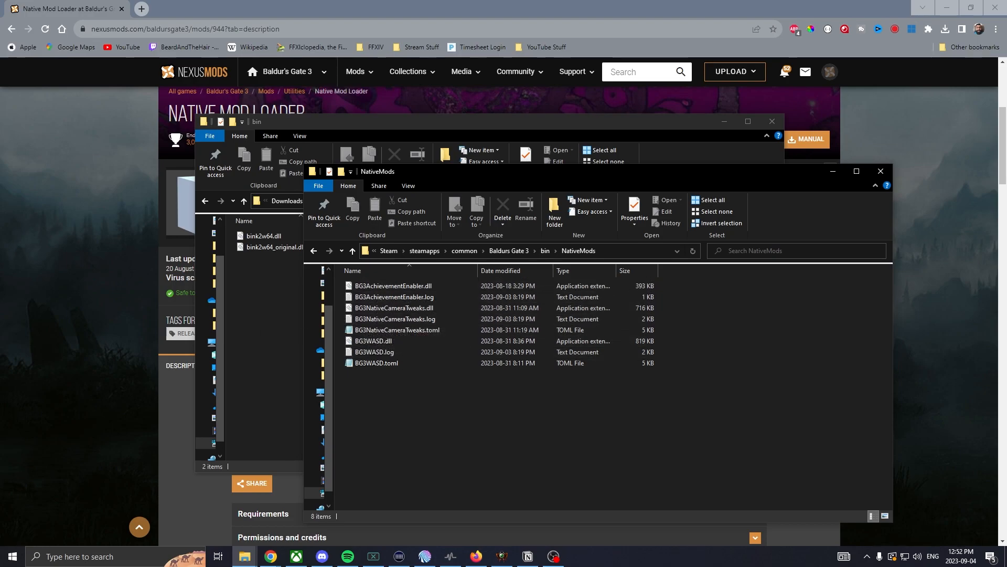
{"action": "left_click_drag", "start_coordinate": [0, 216], "coordinate": [518, 172]}
{"action": "double_click", "coordinate": [415, 284]}
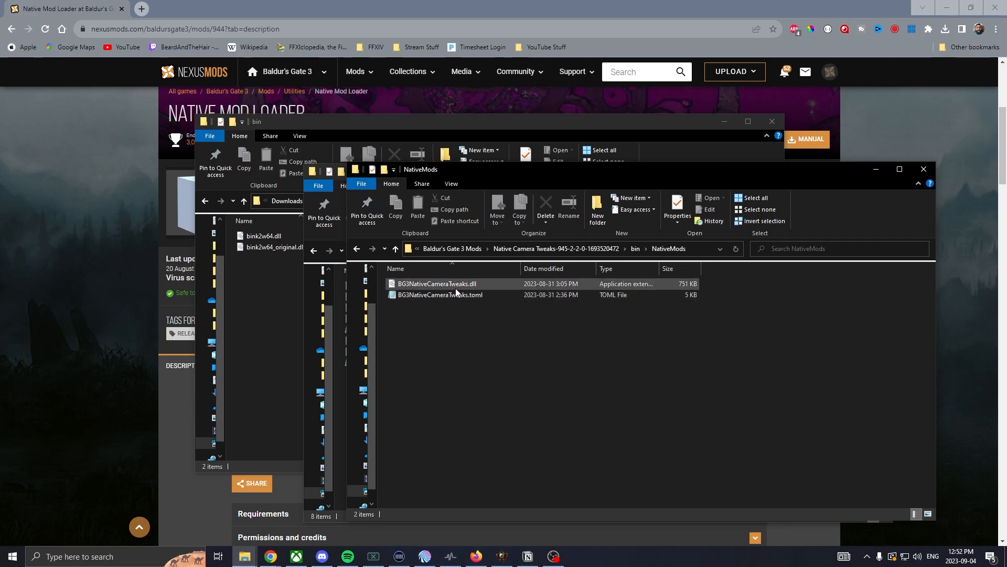
{"action": "left_click_drag", "start_coordinate": [520, 174], "coordinate": [674, 186]}
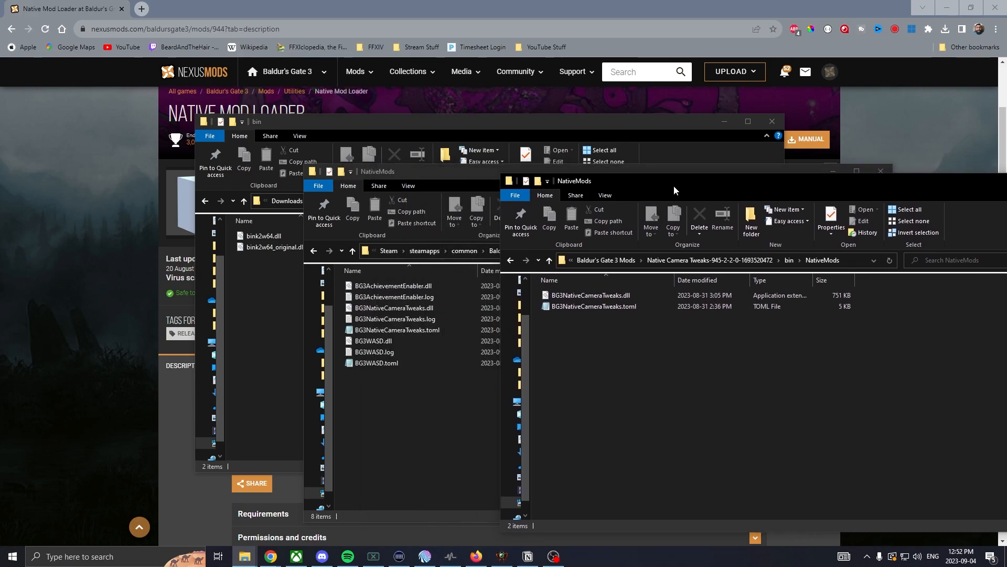
{"action": "key", "text": "ctrl+a"}
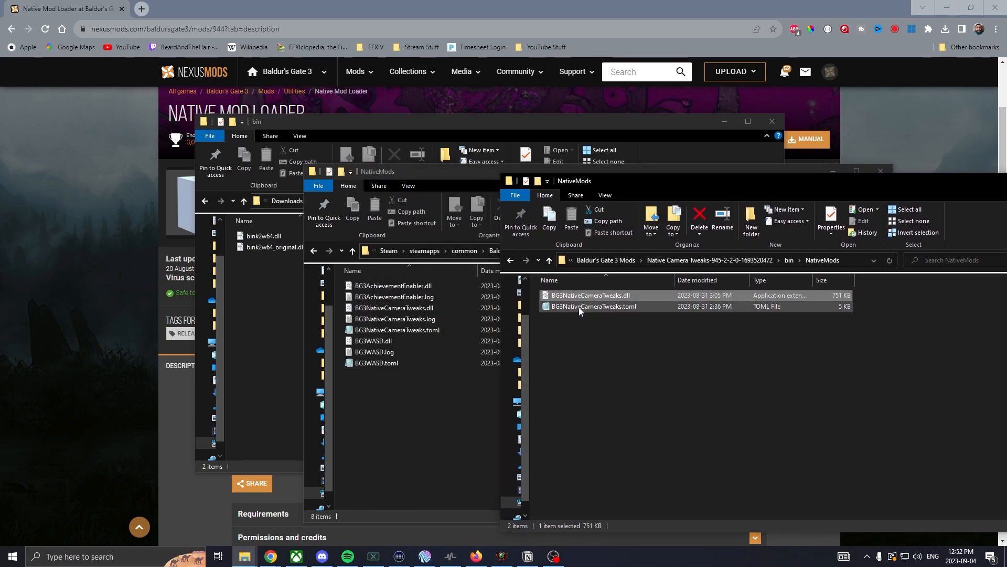
{"action": "left_click_drag", "start_coordinate": [581, 307], "coordinate": [401, 428]}
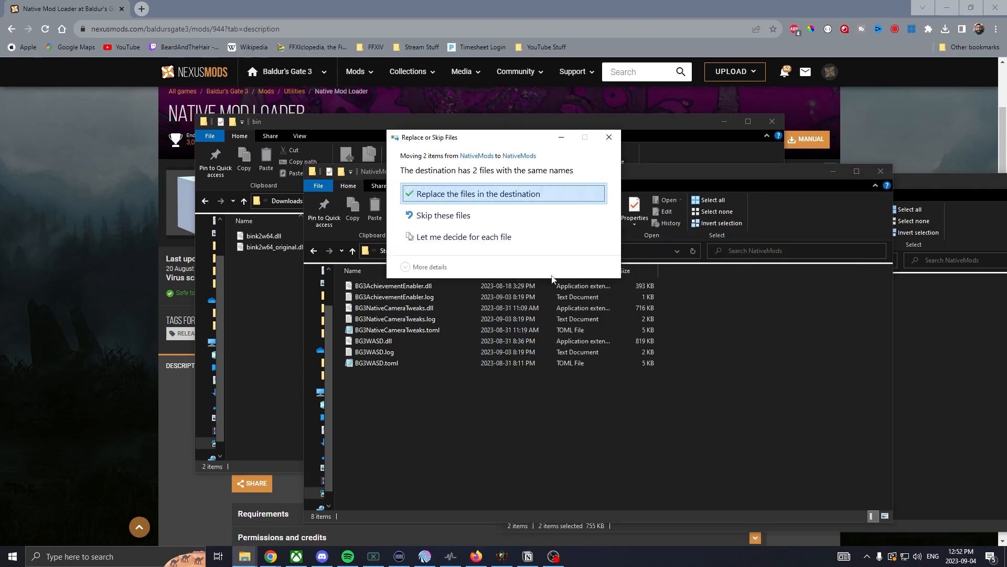
{"action": "left_click", "coordinate": [474, 193]}
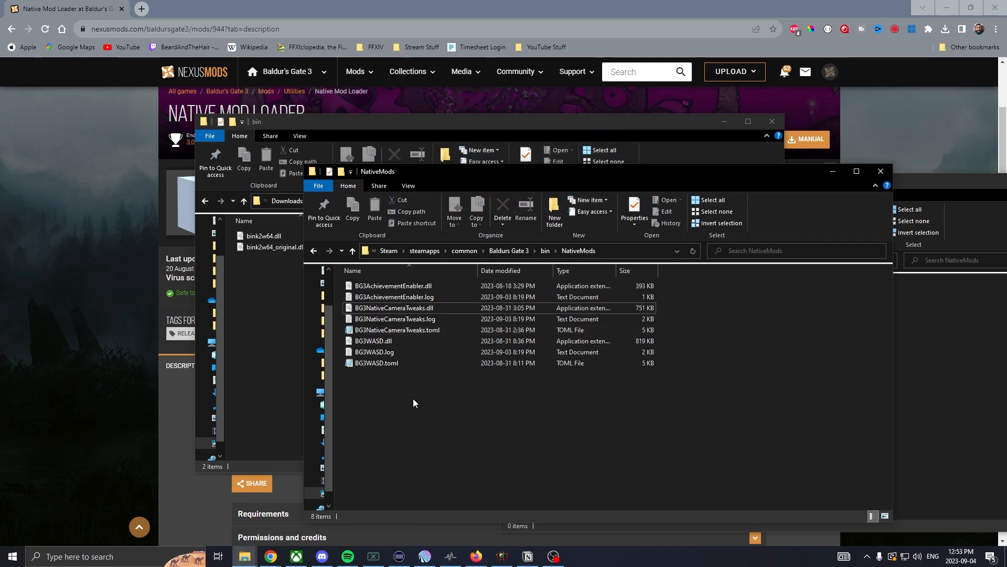
{"action": "left_click", "coordinate": [353, 253]}
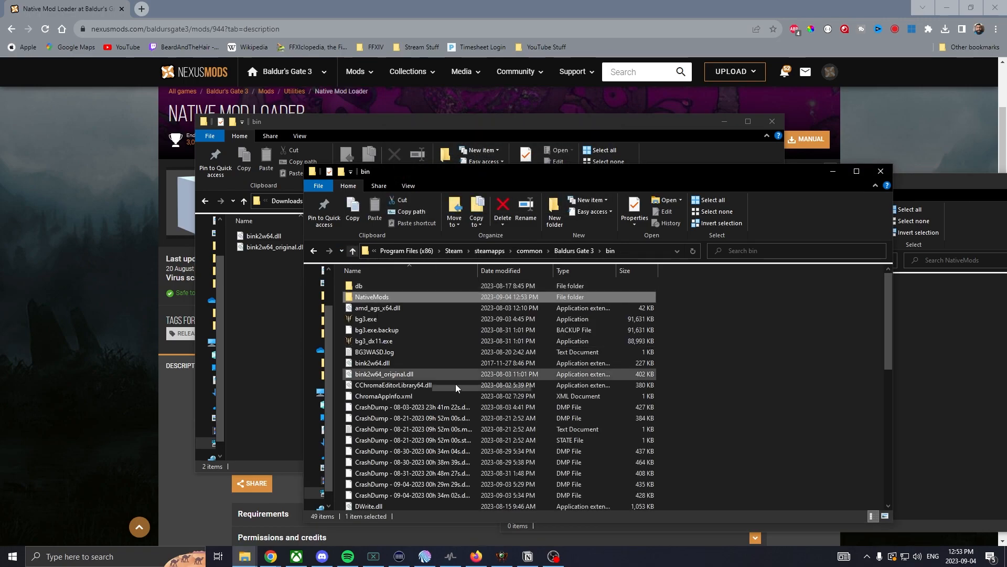
{"action": "left_click", "coordinate": [907, 195]}
{"action": "left_click_drag", "start_coordinate": [906, 195], "coordinate": [0, 236]}
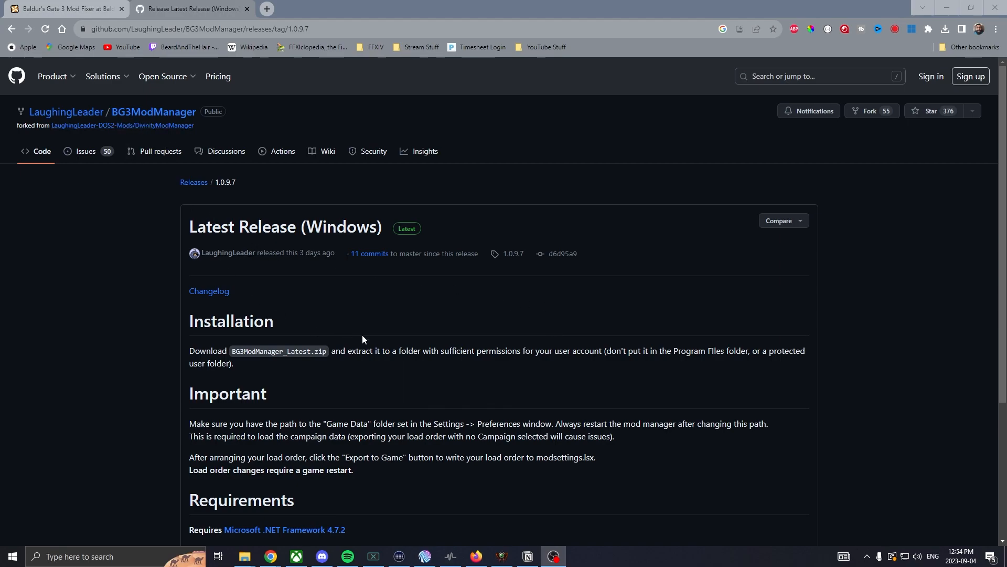
- Review the BG3ModManager 1.0.9.7 release page down to the BG3ModManager_Latest.zip asset
{"action": "scroll", "coordinate": [362, 336], "scroll_direction": "down", "scroll_amount": 1}
{"action": "scroll", "coordinate": [362, 336], "scroll_direction": "up", "scroll_amount": 1}
{"action": "scroll", "coordinate": [361, 336], "scroll_direction": "down", "scroll_amount": 2}
{"action": "scroll", "coordinate": [355, 352], "scroll_direction": "down", "scroll_amount": 1}
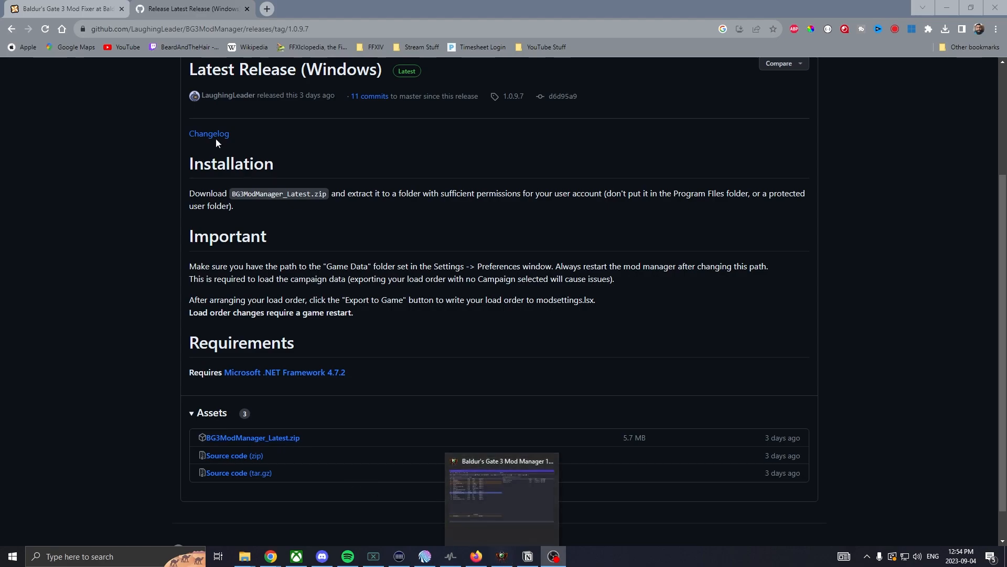
- Look over the Baldur's Gate 3 Mod Fixer page and locate ModFixer.pak in its downloaded folder
{"action": "left_click", "coordinate": [61, 13]}
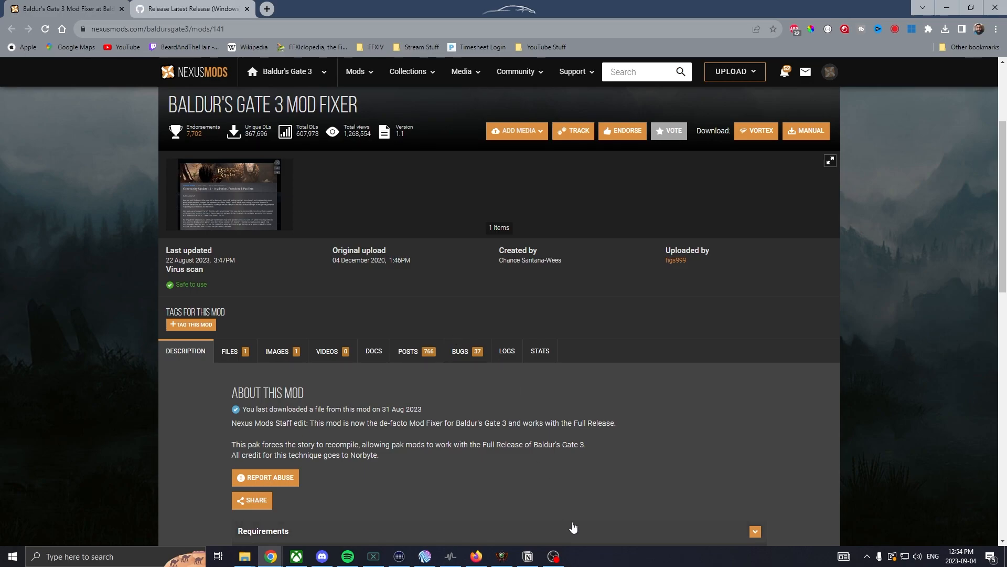
{"action": "scroll", "coordinate": [573, 527], "scroll_direction": "down", "scroll_amount": 1}
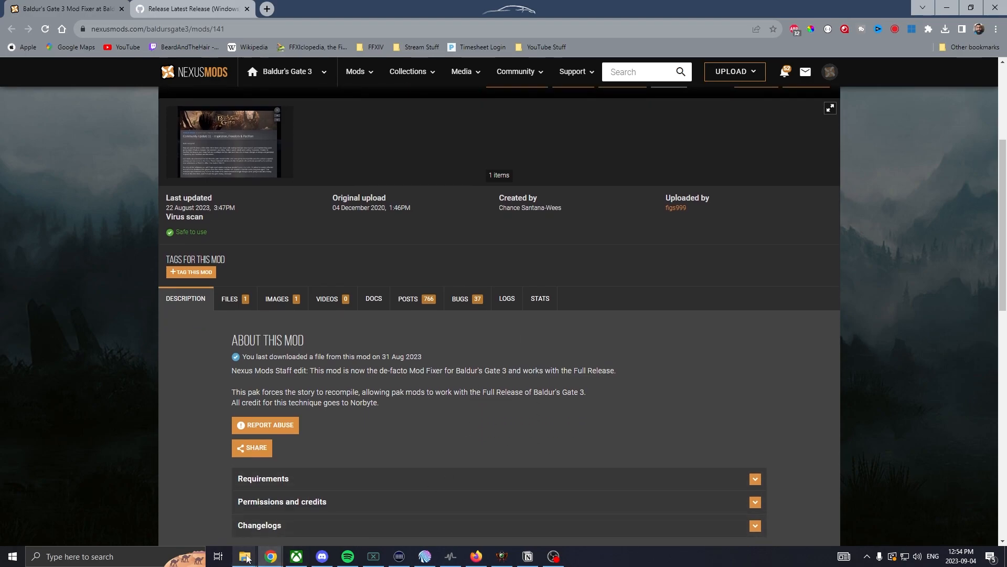
{"action": "left_click", "coordinate": [247, 558]}
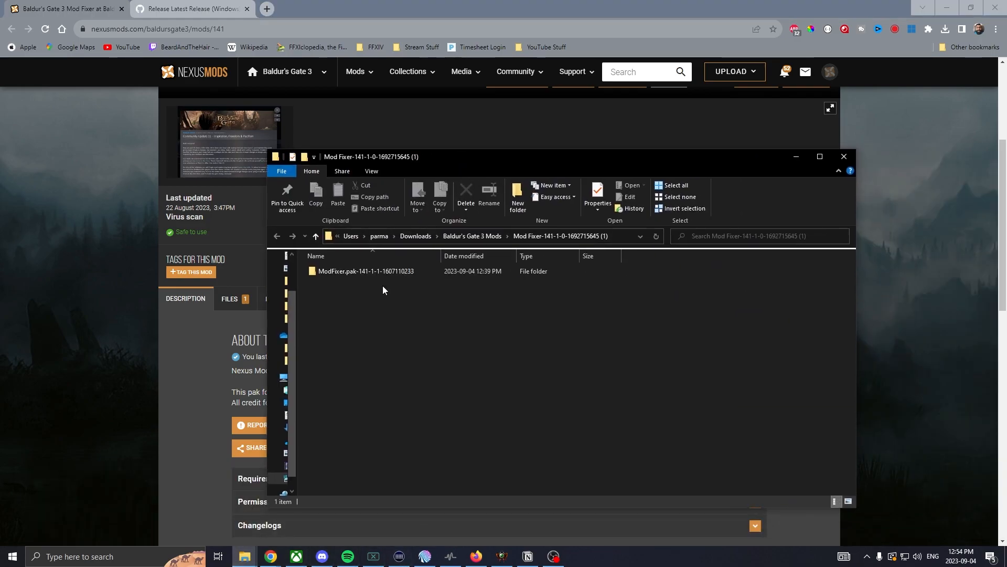
{"action": "double_click", "coordinate": [381, 276]}
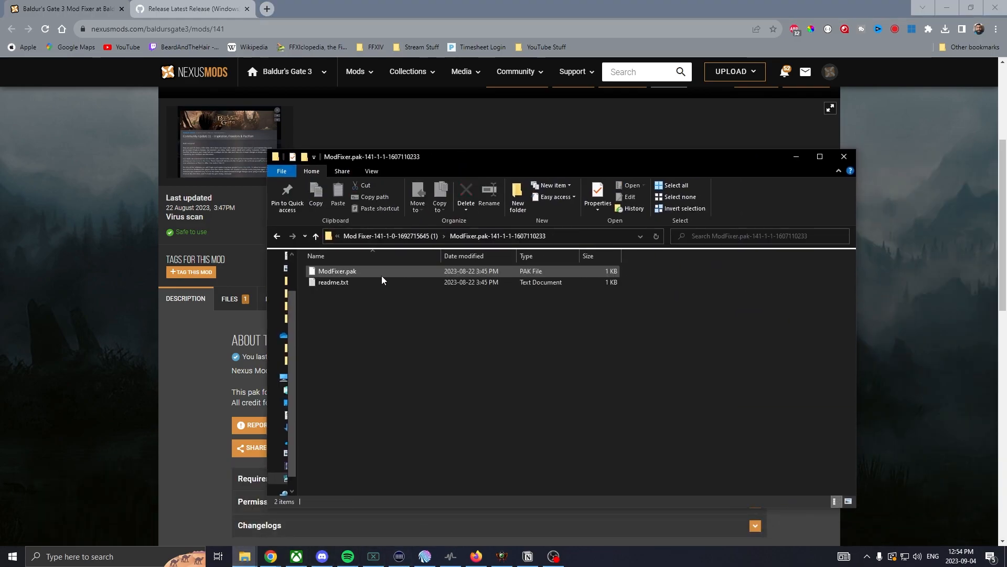
{"action": "left_click", "coordinate": [361, 272]}
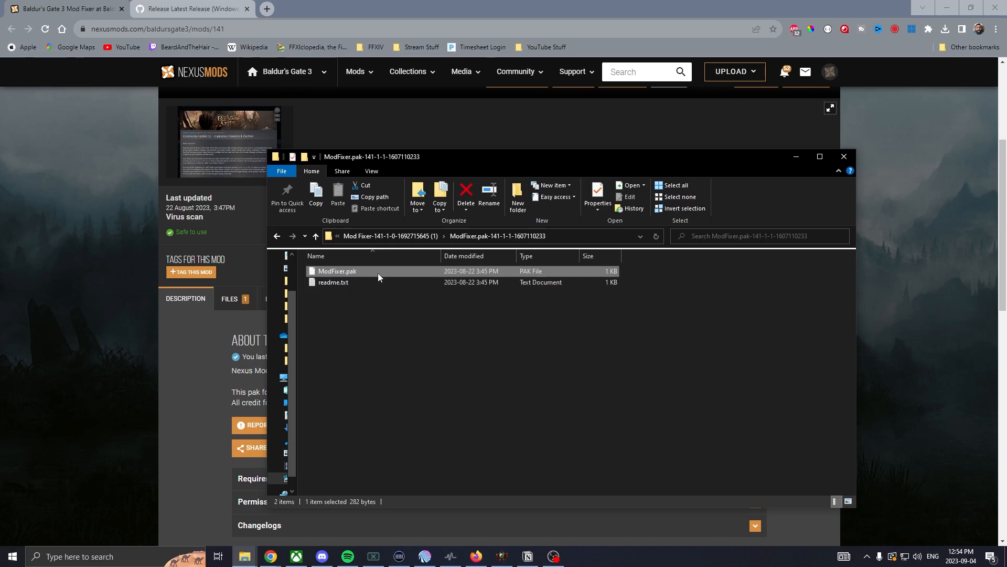
- Open the Mods folder under AppData\Local\Larian Studios\Baldur's Gate 3 and place it beside the ModFixer download folder
{"action": "left_click", "coordinate": [246, 558]}
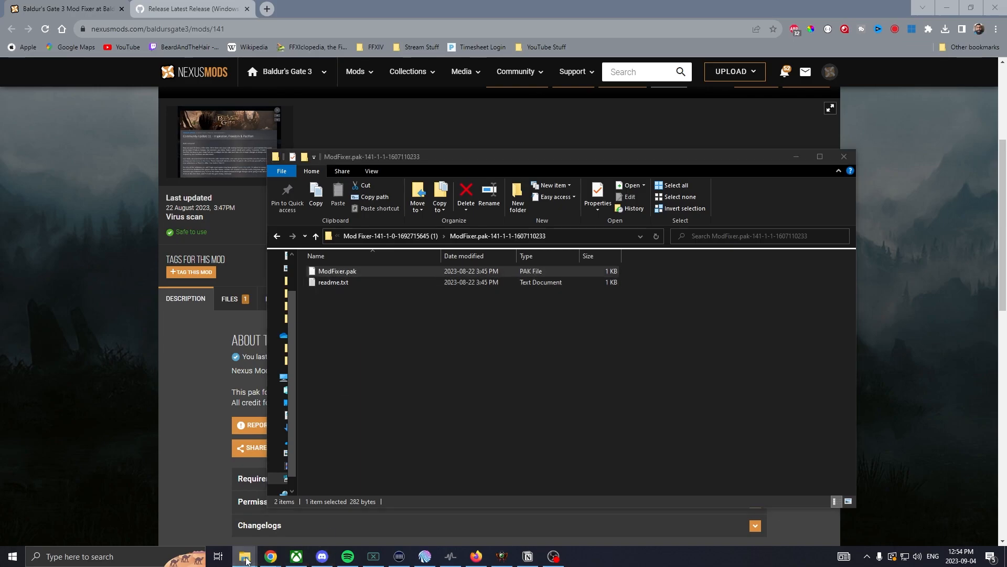
{"action": "left_click", "coordinate": [193, 521]}
{"action": "left_click_drag", "start_coordinate": [1006, 73], "coordinate": [513, 139]}
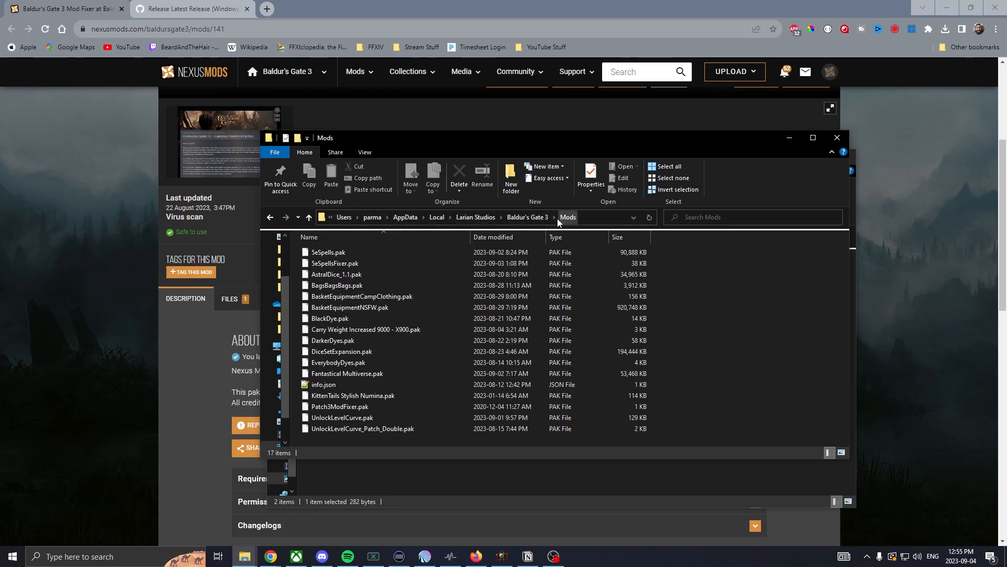
{"action": "left_click", "coordinate": [308, 216]}
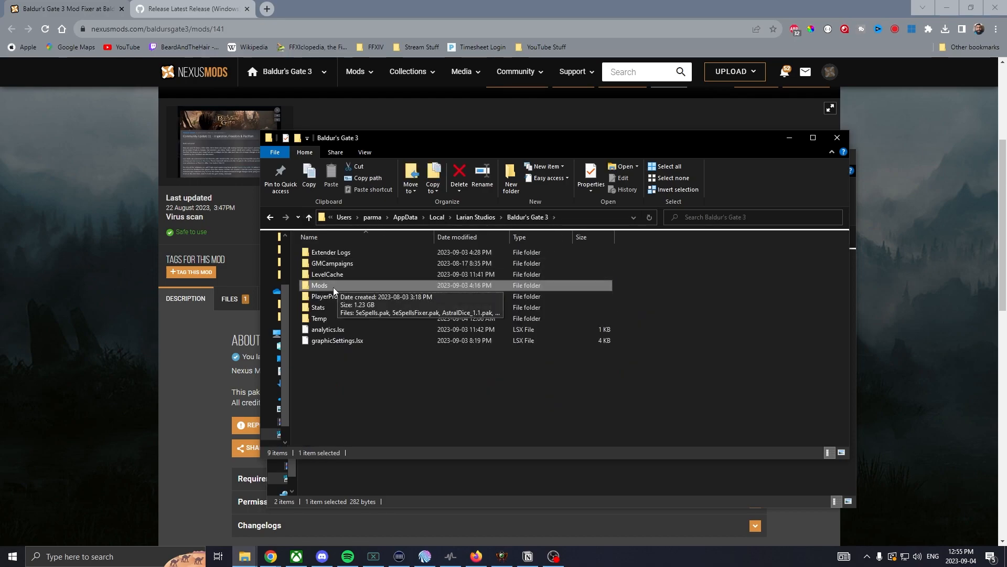
{"action": "double_click", "coordinate": [333, 285]}
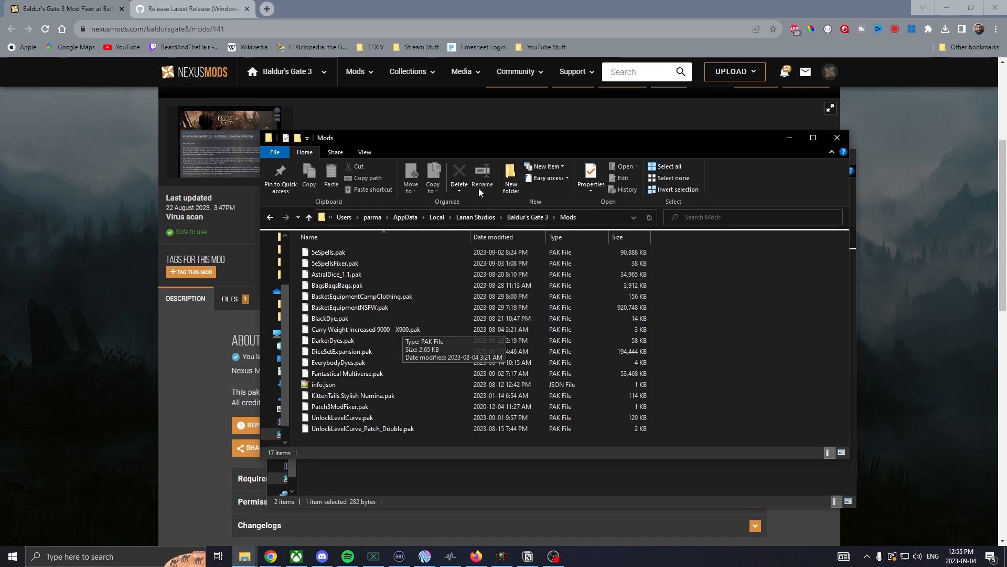
{"action": "left_click_drag", "start_coordinate": [475, 144], "coordinate": [621, 139]}
{"action": "left_click_drag", "start_coordinate": [388, 157], "coordinate": [155, 118]}
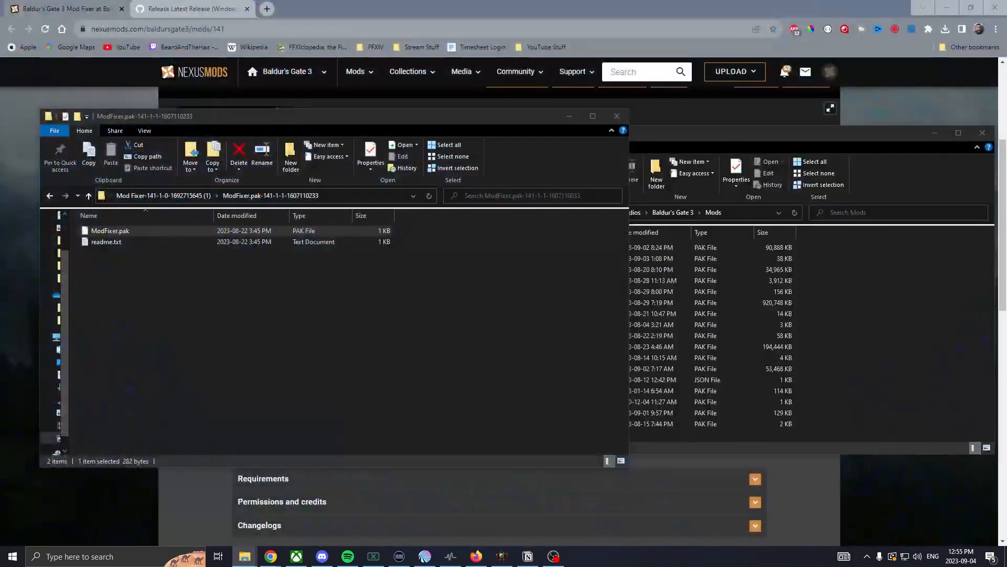
- Copy Gold Weight Zero.pak from the Gold Zero Weight download folder into the Baldur's Gate 3 Mods folder
{"action": "left_click_drag", "start_coordinate": [1006, 179], "coordinate": [474, 155]}
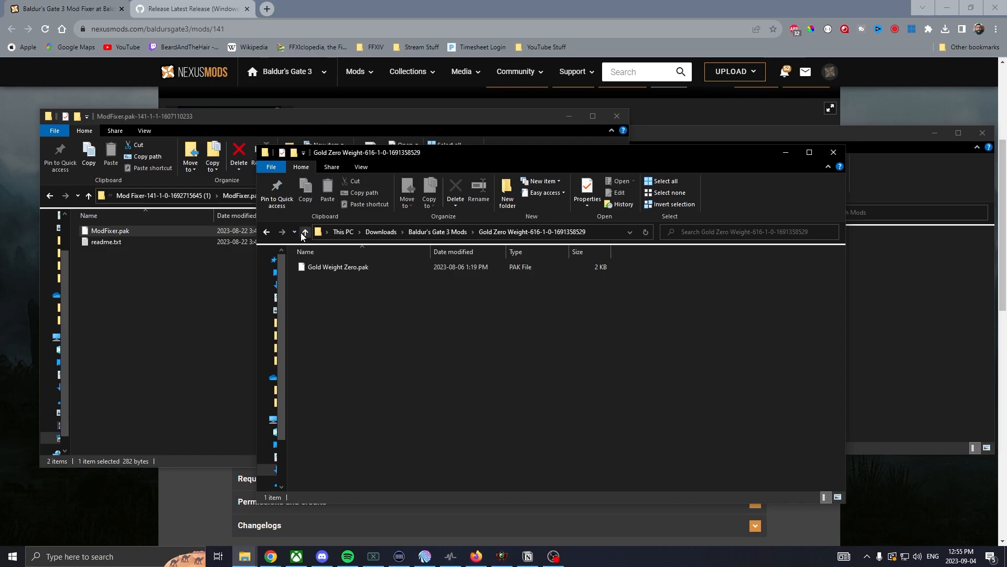
{"action": "left_click_drag", "start_coordinate": [457, 157], "coordinate": [238, 139]}
{"action": "left_click", "coordinate": [828, 389]}
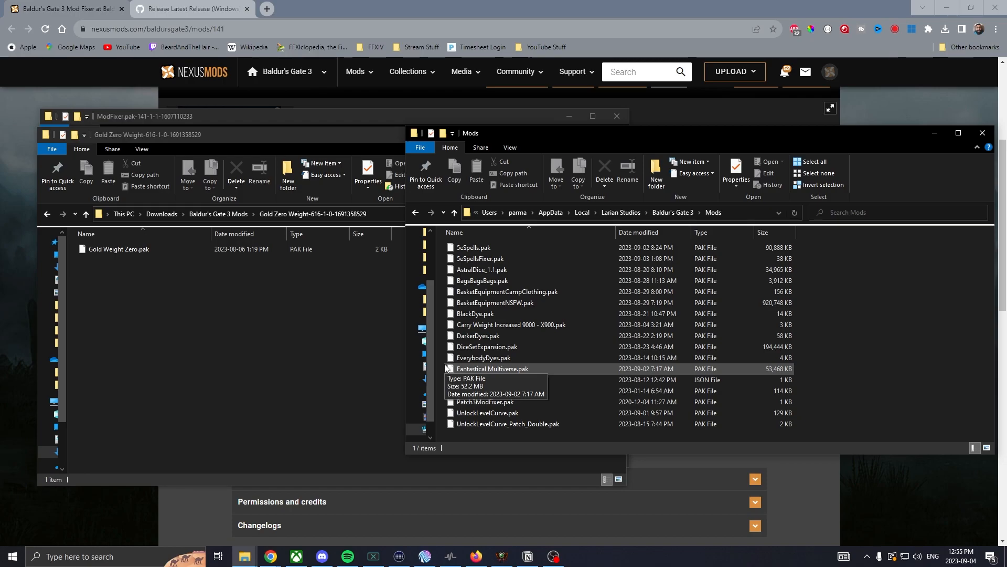
{"action": "right_click", "coordinate": [131, 249]}
{"action": "left_click", "coordinate": [227, 427]}
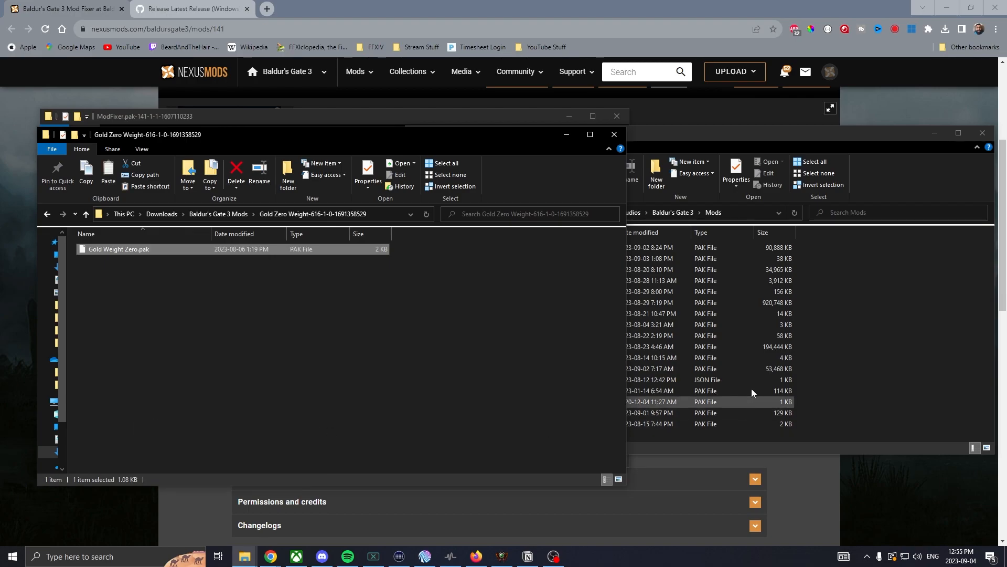
{"action": "left_click", "coordinate": [841, 322]}
{"action": "right_click", "coordinate": [841, 322]}
{"action": "left_click", "coordinate": [867, 395]}
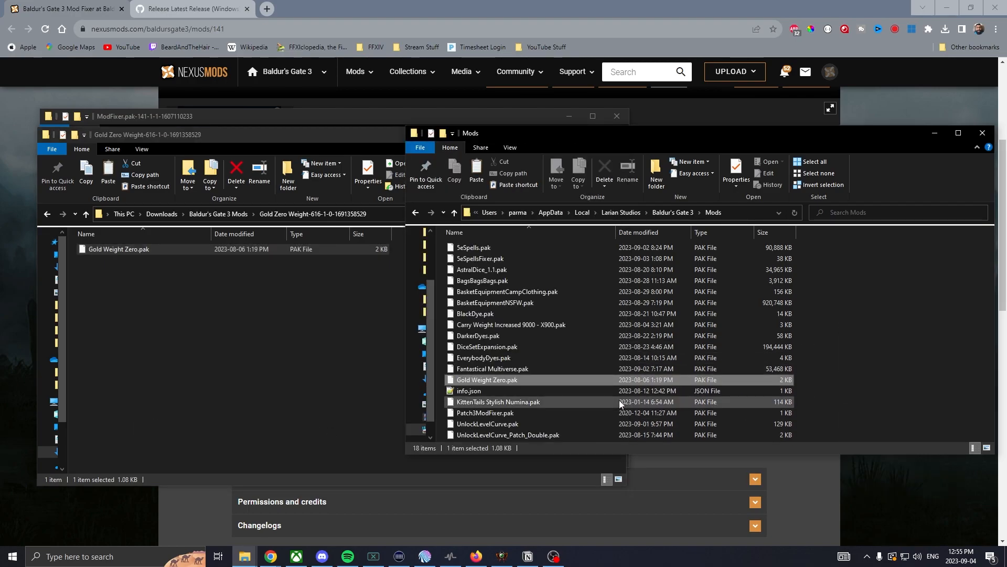
{"action": "left_click", "coordinate": [496, 380]}
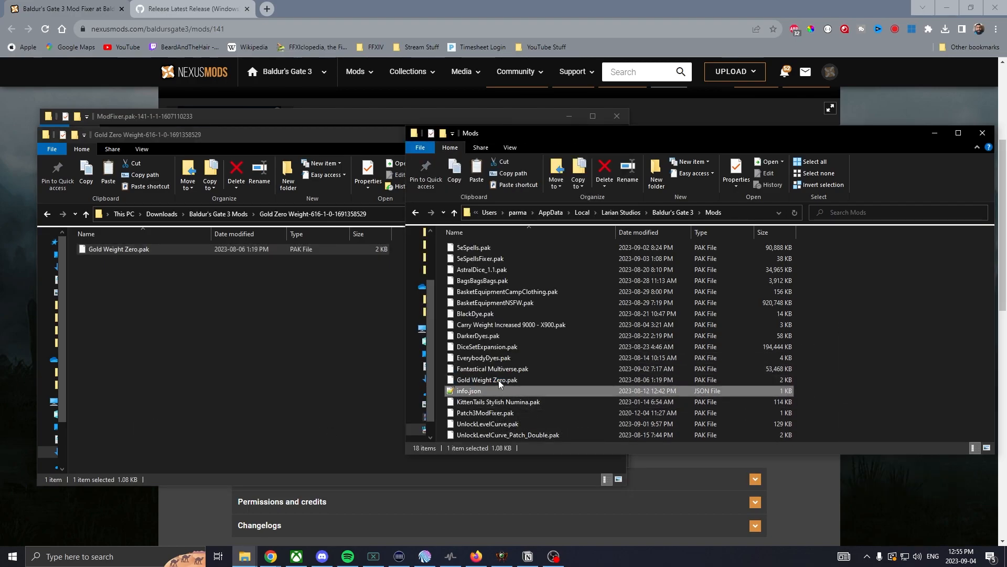
{"action": "left_click", "coordinate": [300, 411]}
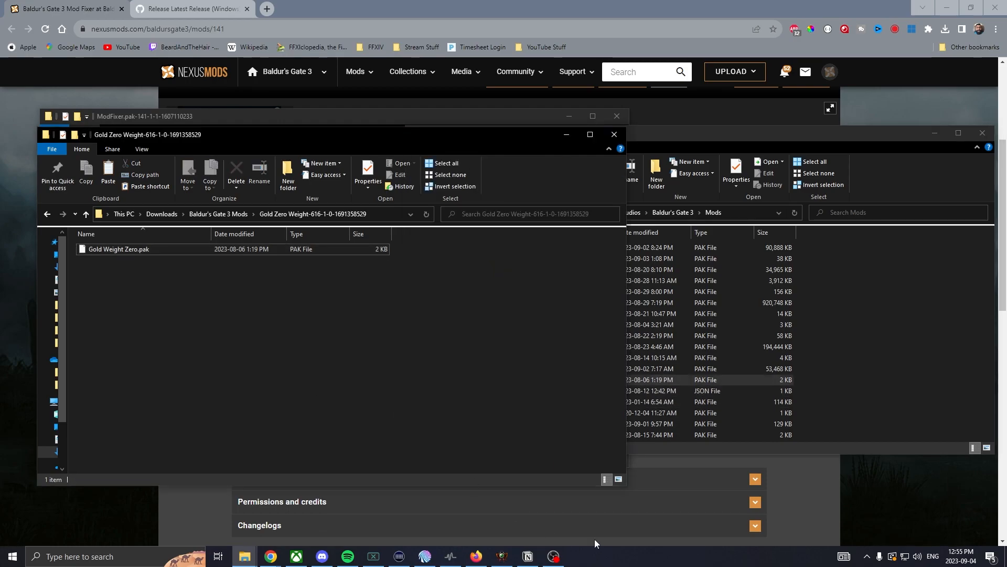
- Switch to Baldur's Gate 3 Mod Manager, refresh the mod list and select Gold Weight Zero among the inactive mods
{"action": "left_click", "coordinate": [504, 557]}
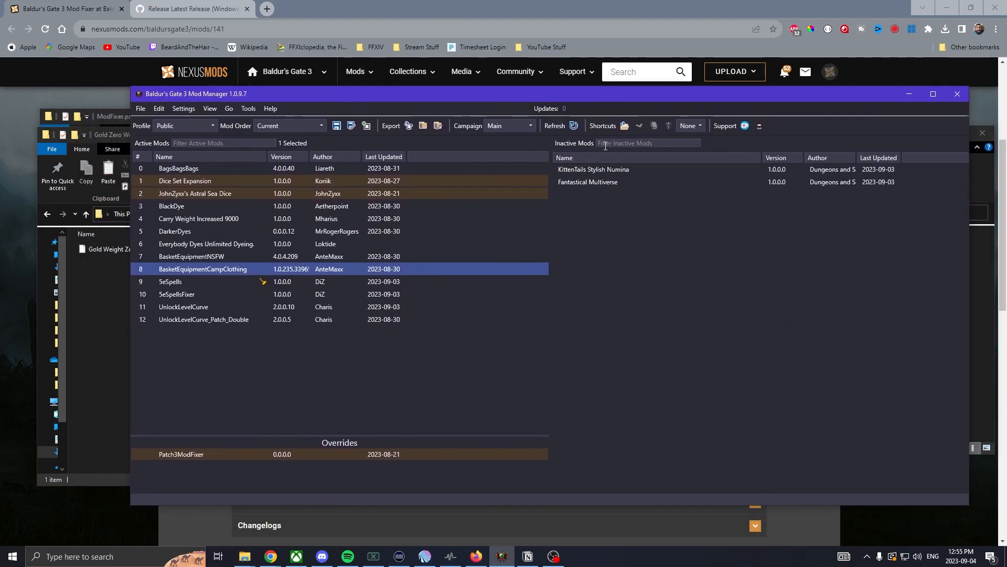
{"action": "left_click", "coordinate": [576, 130]}
{"action": "left_click", "coordinate": [633, 181]}
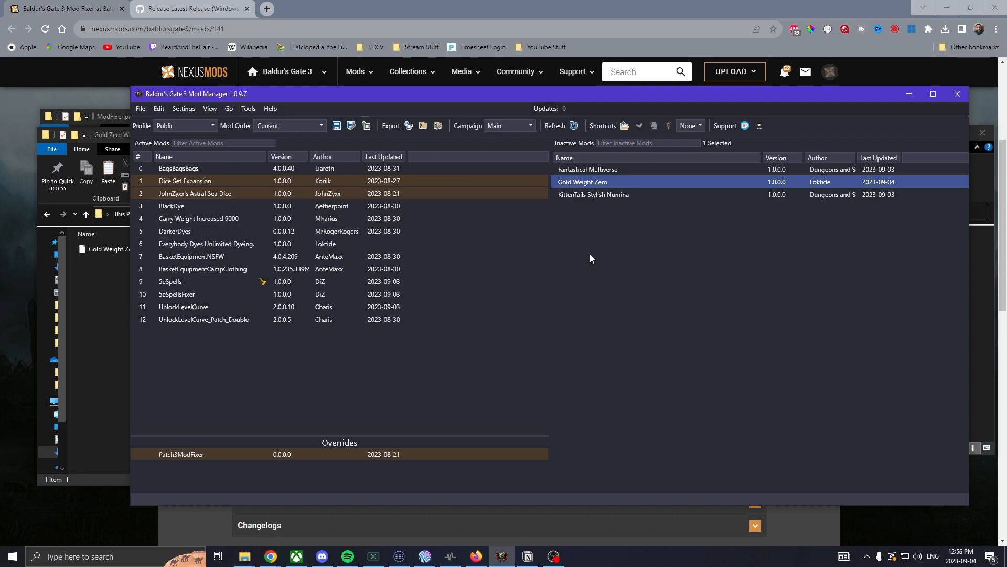
- Select the Patch3ModFixer override and view its details about overriding base game data
{"action": "left_click", "coordinate": [225, 454]}
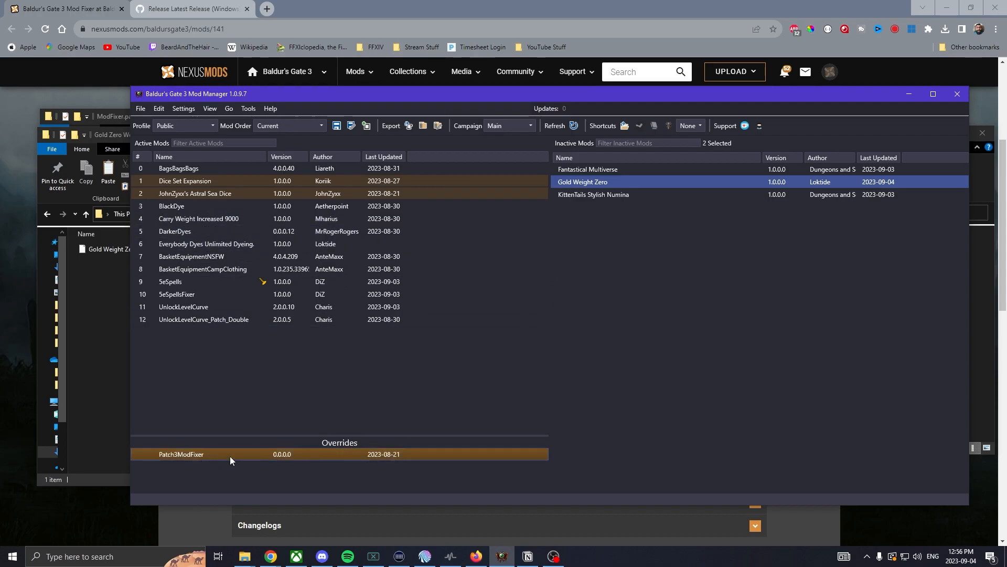
{"action": "mouse_move", "coordinate": [239, 457]}
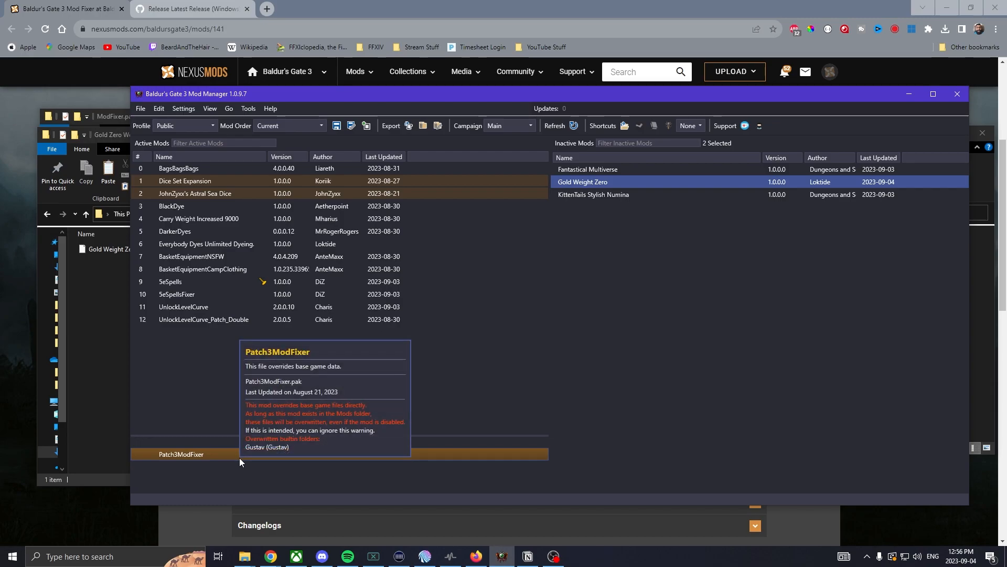
- Activate Gold Weight Zero by placing it after UnlockLevelCurve_Patch_Double in the active mods, and save the mod order
{"action": "left_click_drag", "start_coordinate": [612, 180], "coordinate": [199, 332]}
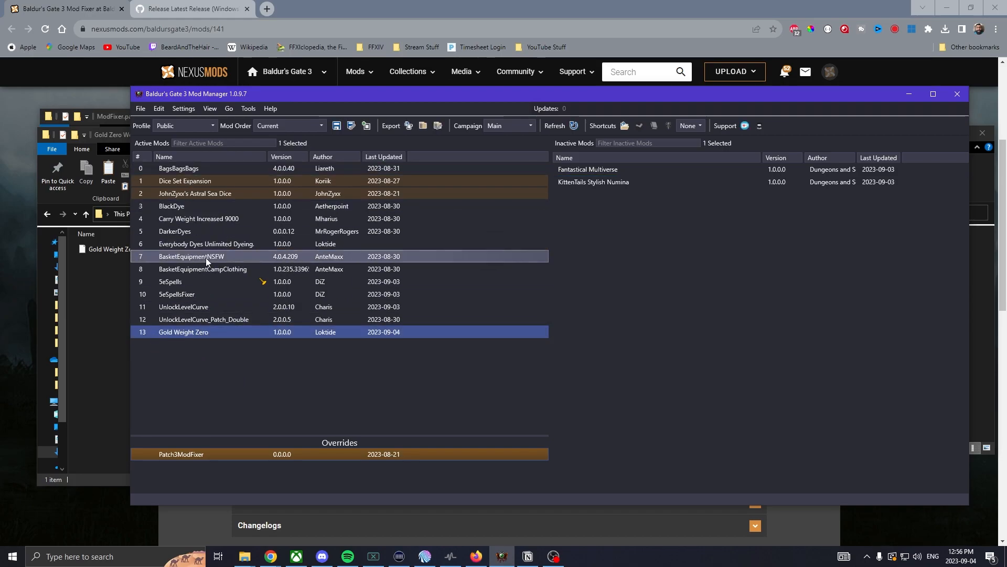
{"action": "left_click", "coordinate": [140, 108]}
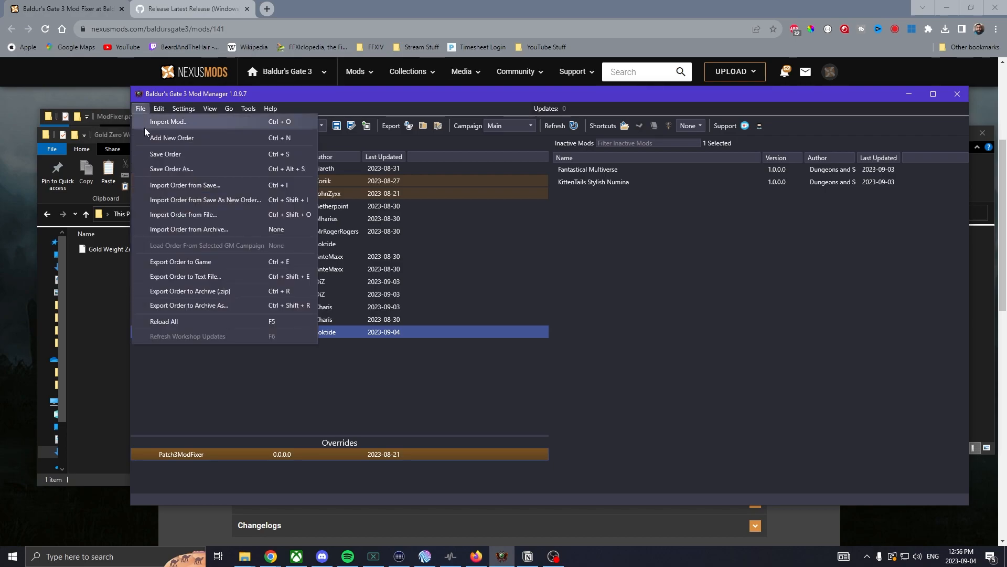
{"action": "left_click", "coordinate": [150, 155]}
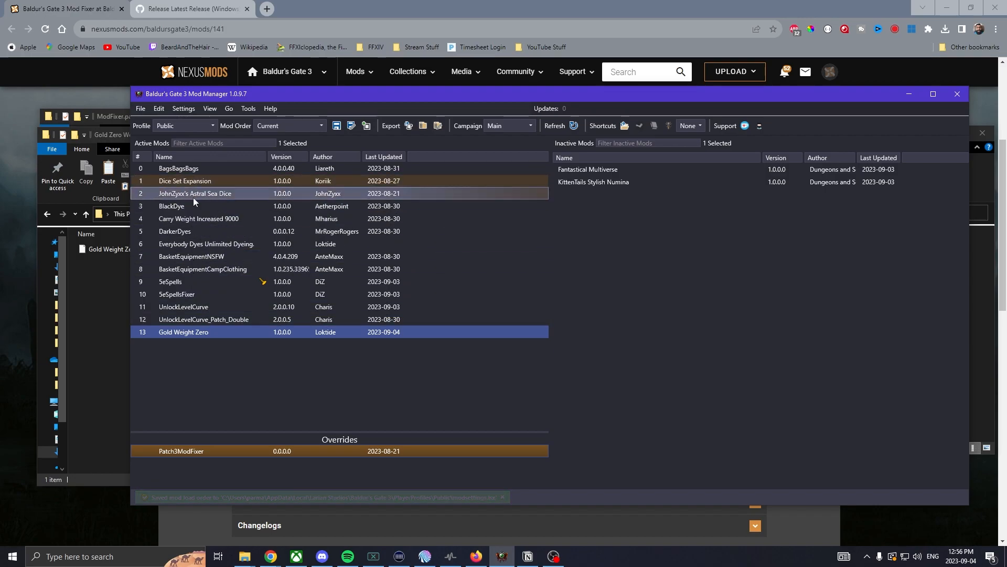
- Review 5eSpells in the active load order, keep Gold Weight Zero at the end, and save the order again
{"action": "left_click", "coordinate": [181, 283]}
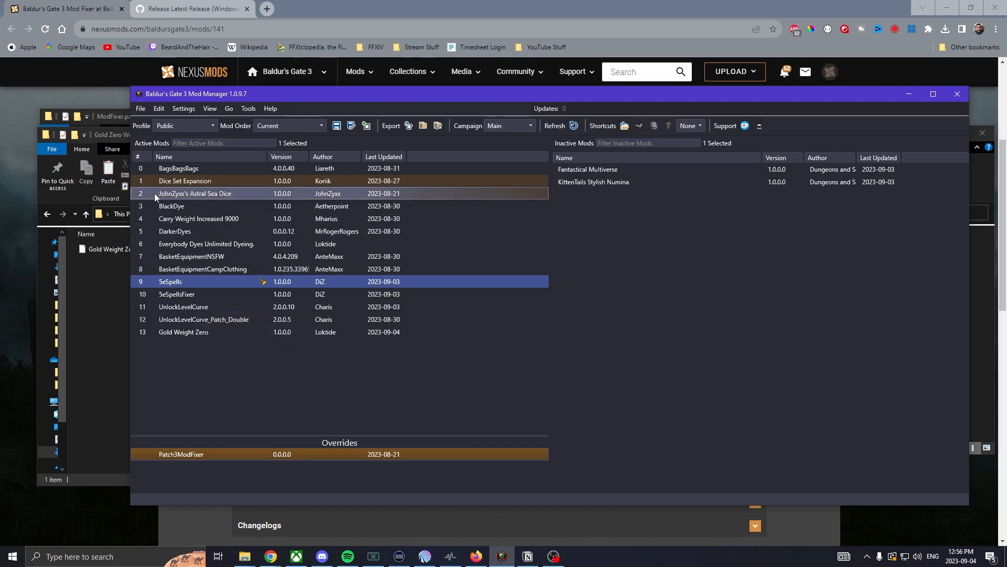
{"action": "mouse_move", "coordinate": [191, 334]}
{"action": "left_mouse_down"}
{"action": "mouse_move", "coordinate": [190, 290]}
{"action": "mouse_move", "coordinate": [190, 335]}
{"action": "left_mouse_up"}
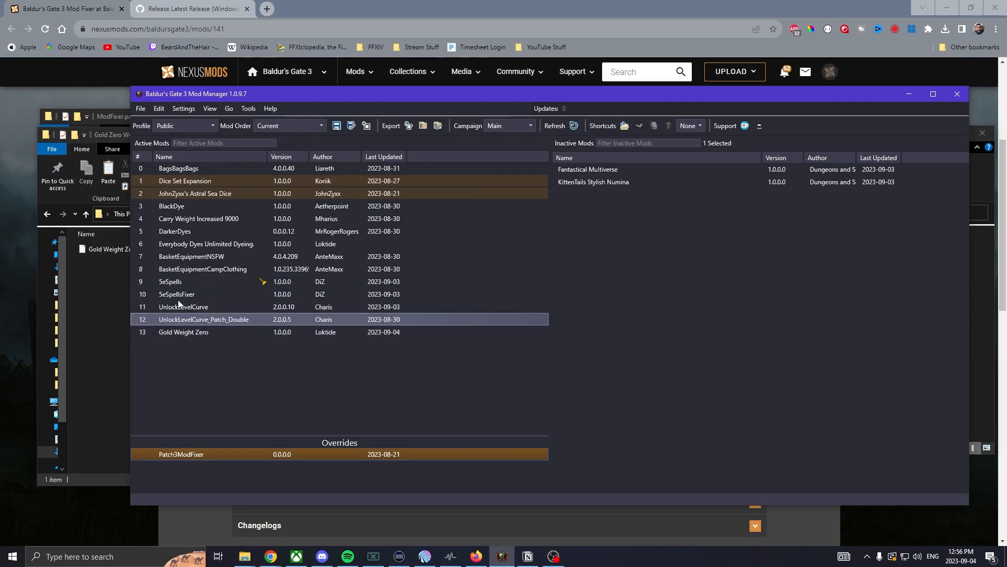
{"action": "left_click", "coordinate": [142, 109]}
{"action": "left_click", "coordinate": [155, 155]}
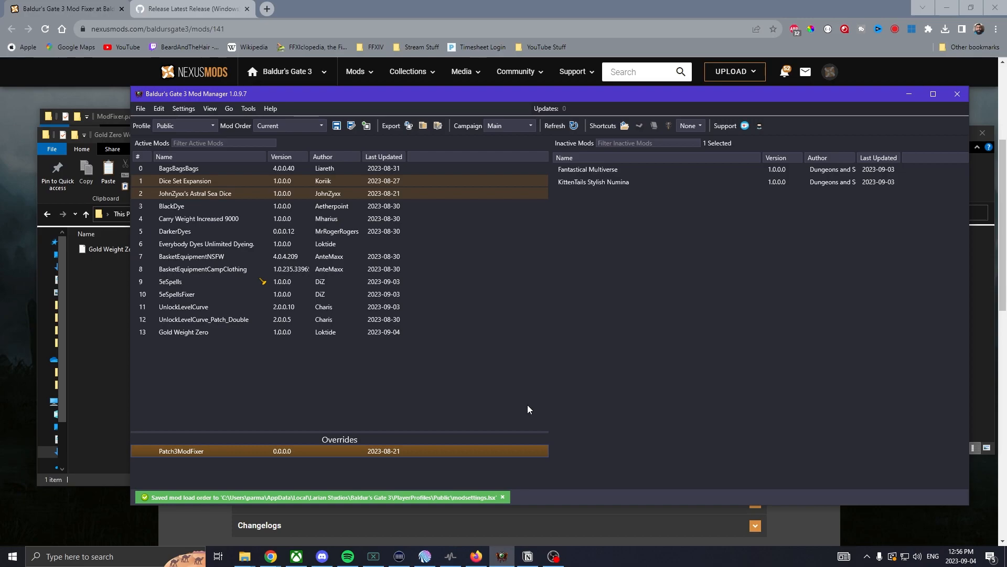
- Launch Baldur's Gate 3 from the mod manager and inspect the gold's weight in the character's inventory
{"action": "left_click", "coordinate": [669, 126]}
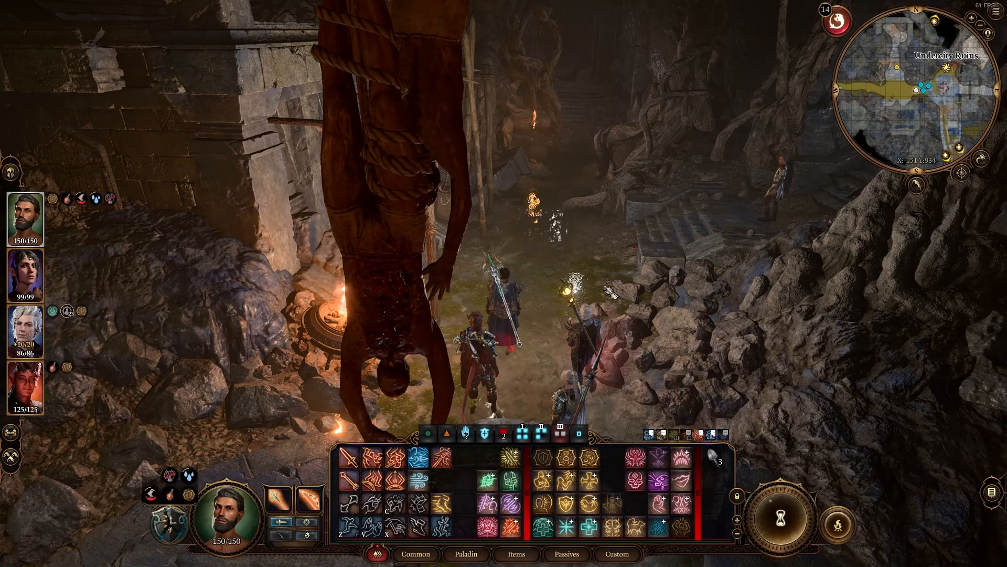
{"action": "key", "text": "i"}
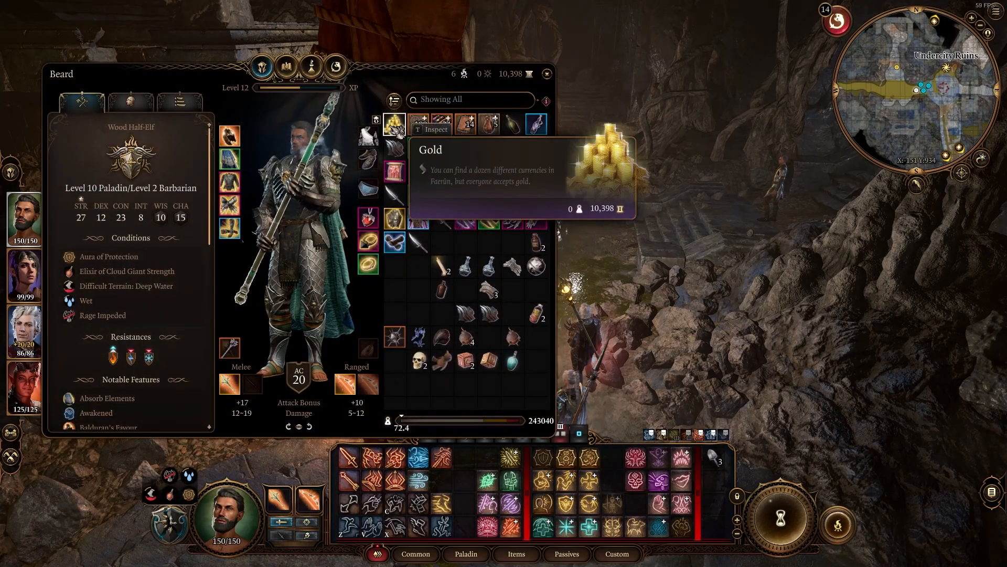